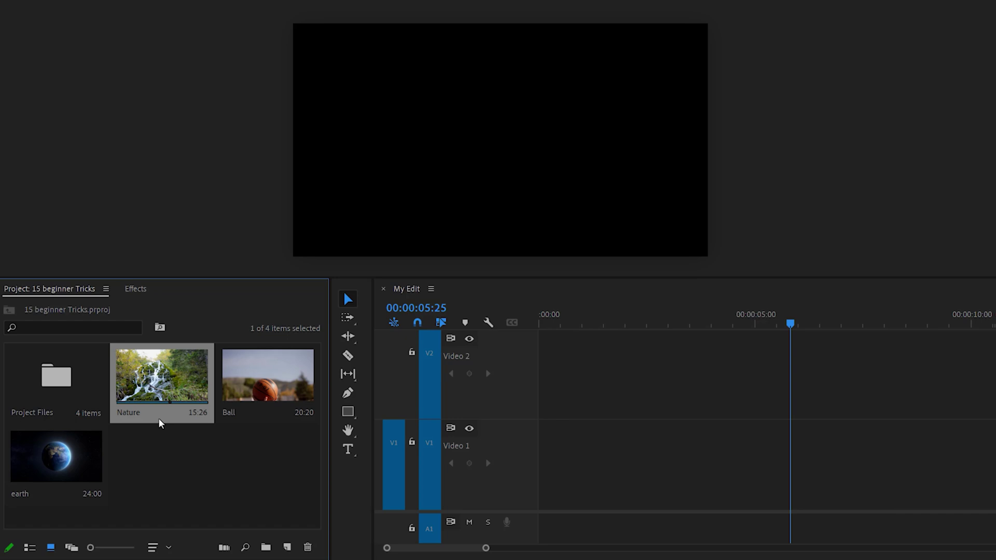
Trial-place and remove the Nature clip, then mark in and out points to shorten it to 7:04
drag(166, 392, 306, 473)
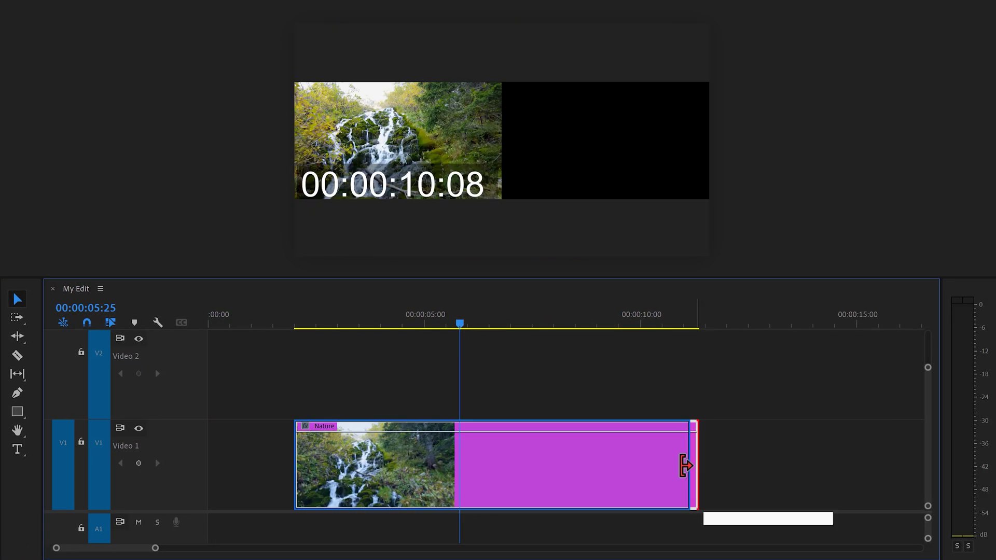
drag(688, 463, 543, 465)
key(Delete)
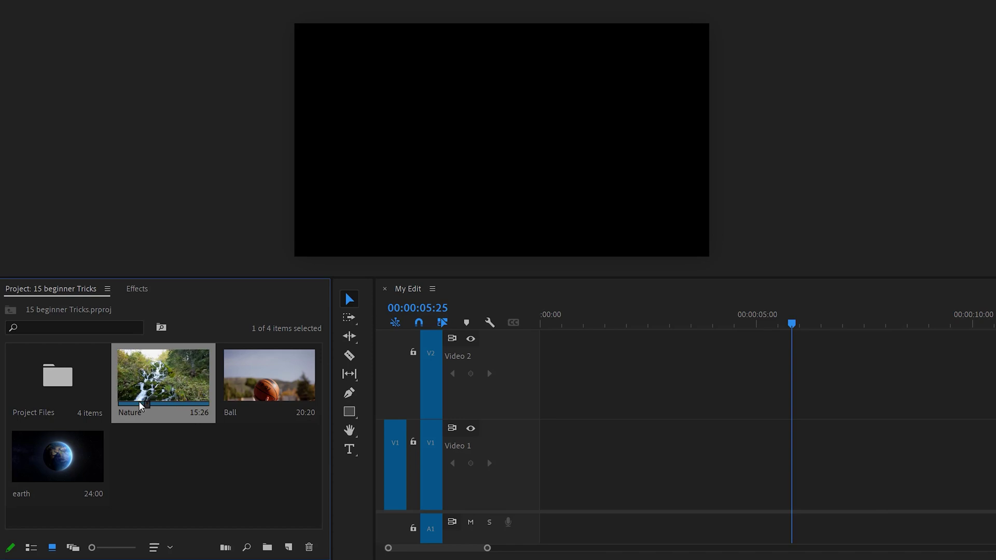
key(i)
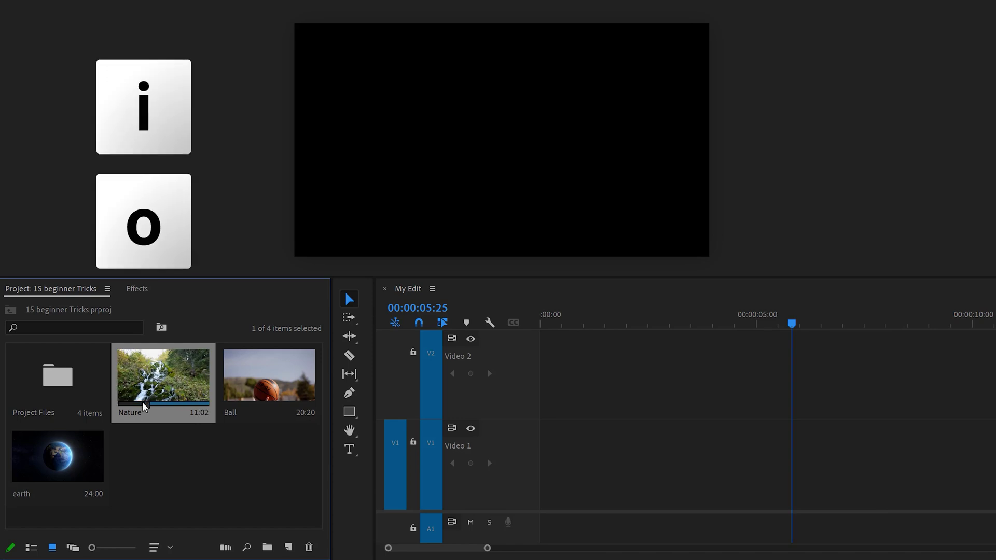
key(o)
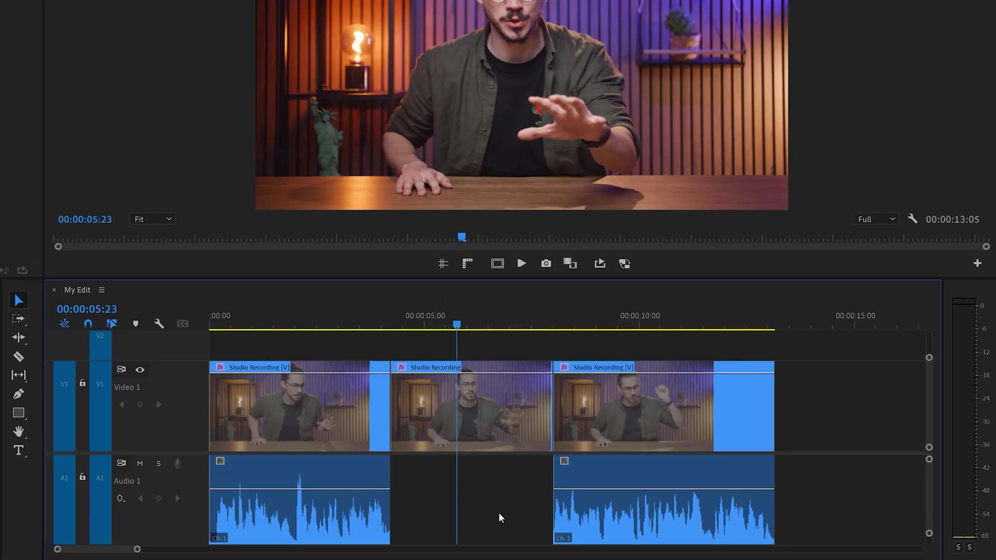
Match-frame the middle Studio Recording clip and drop only its source audio into the Audio 1 gap
click(516, 425)
key(f)
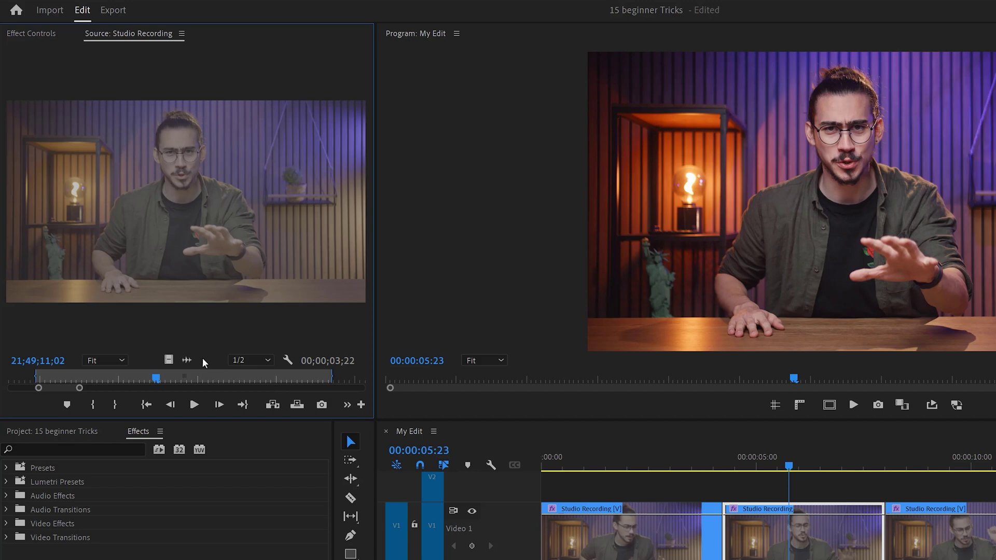
drag(187, 359, 727, 559)
drag(392, 456, 397, 468)
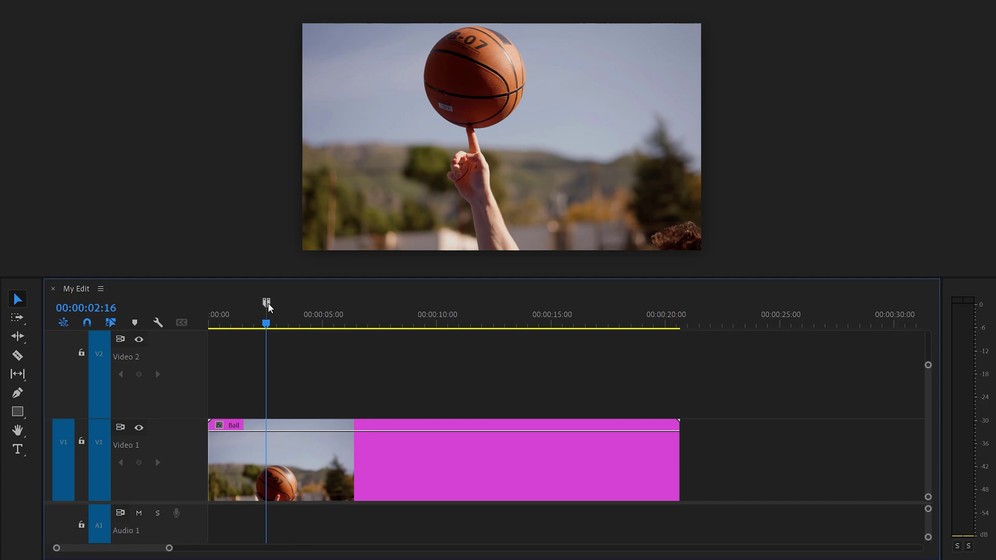
Stretch the marker over the Ball clip's opening seconds, name it Spinning Ball and colour it yellow
drag(267, 305, 437, 307)
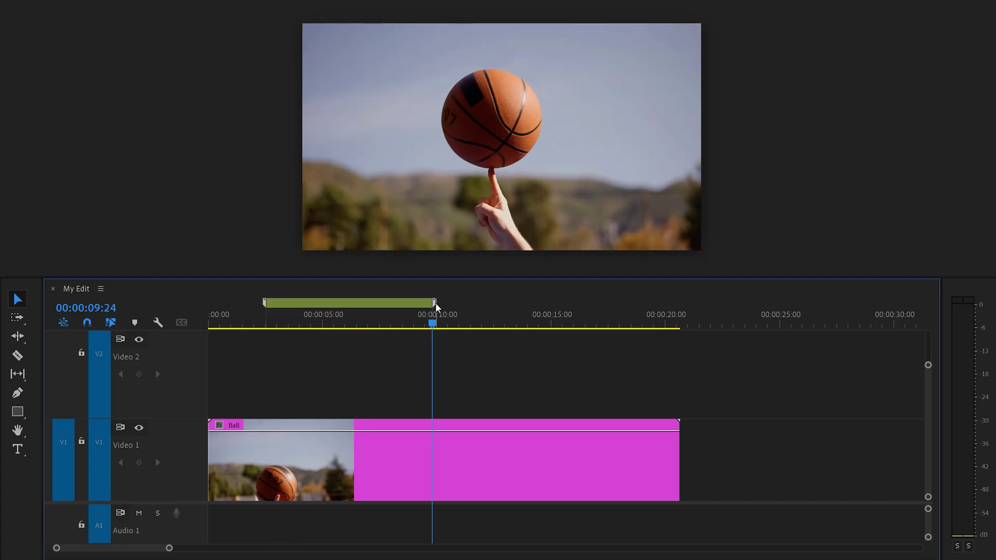
double_click(353, 304)
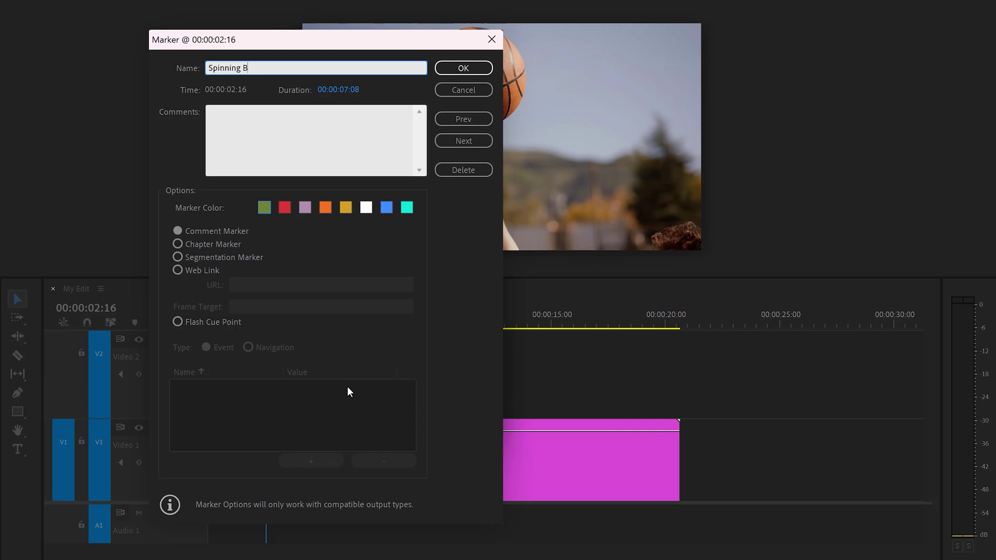
click(345, 210)
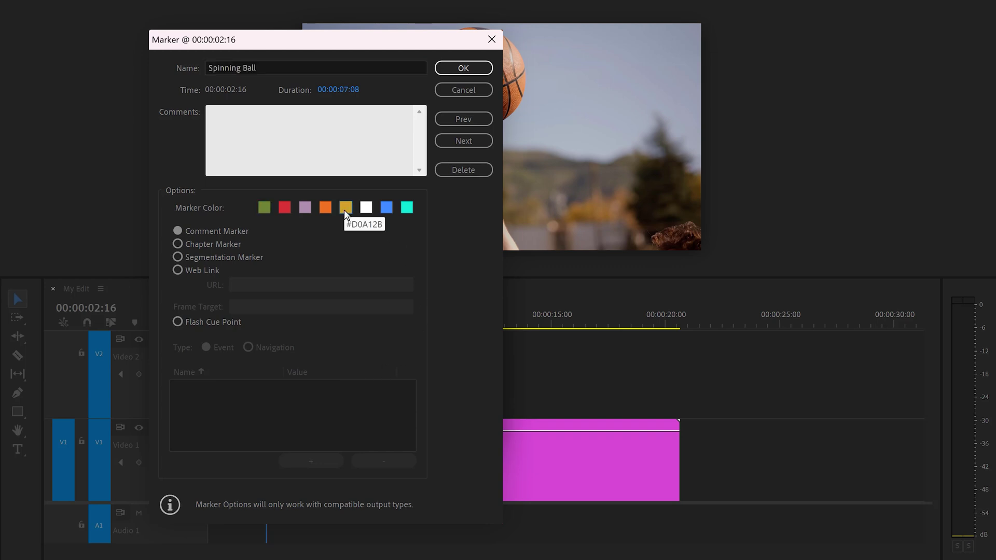
click(451, 70)
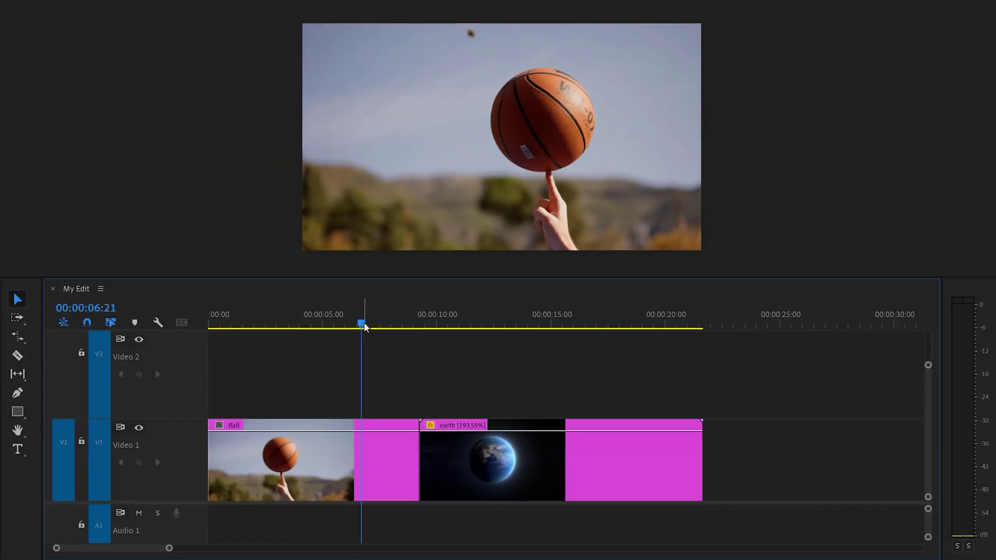
Show Program monitor rulers, drag out vertical and horizontal framing guides, then select the Ball clip
drag(364, 323, 516, 324)
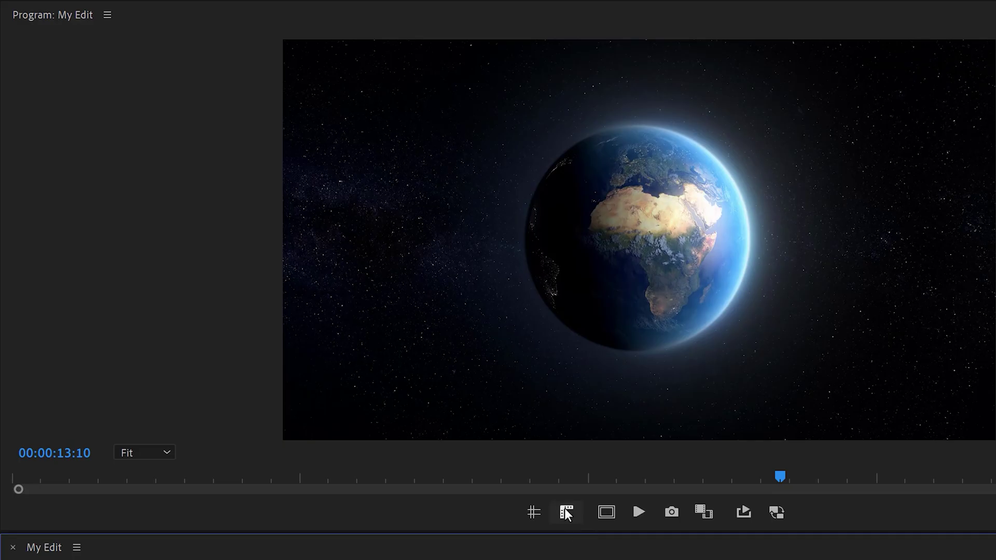
click(567, 512)
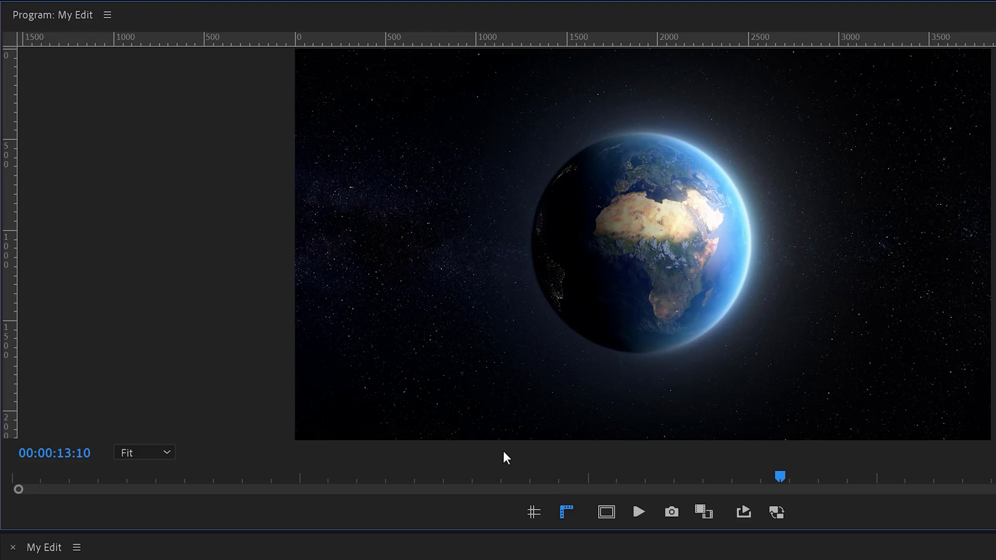
drag(17, 280, 745, 301)
drag(306, 252, 530, 249)
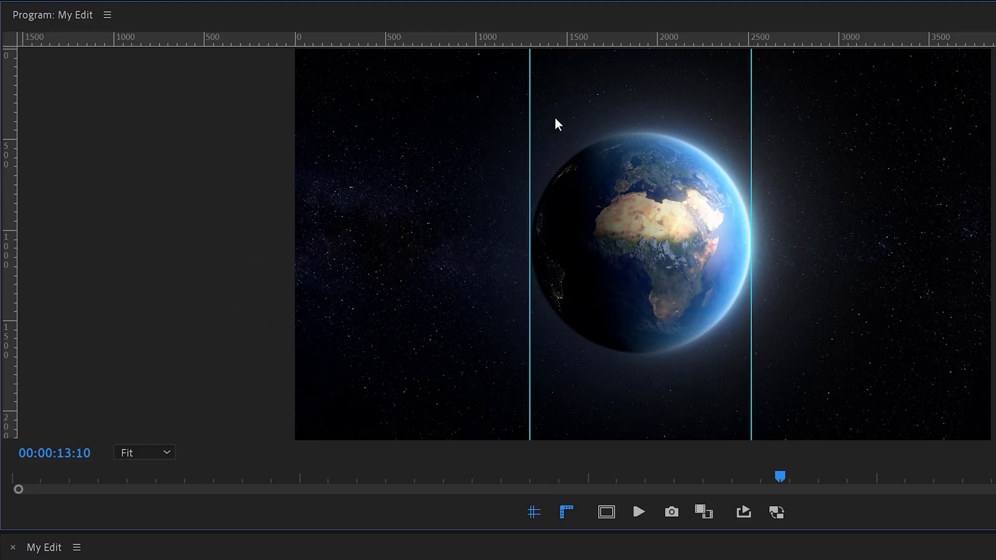
drag(563, 43, 556, 134)
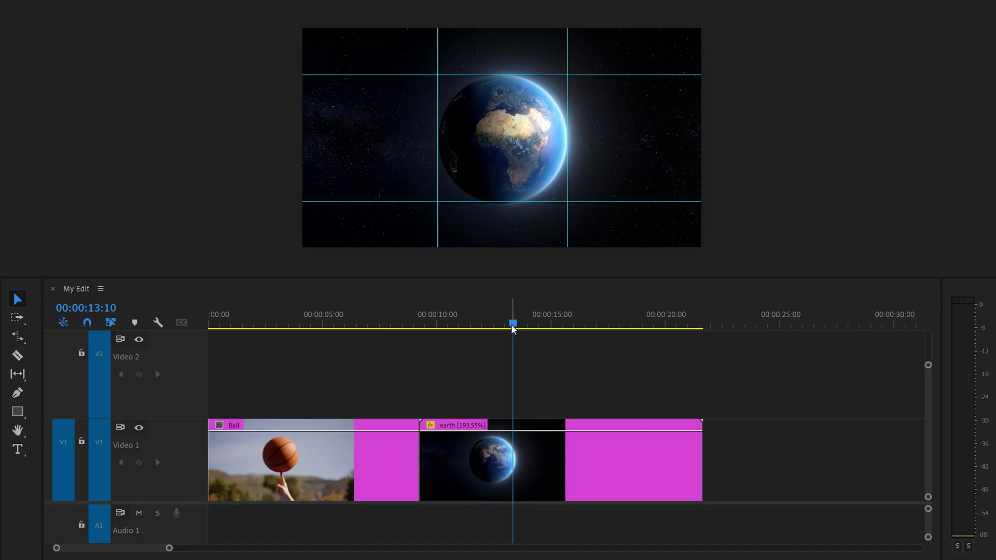
drag(512, 325, 420, 328)
click(346, 452)
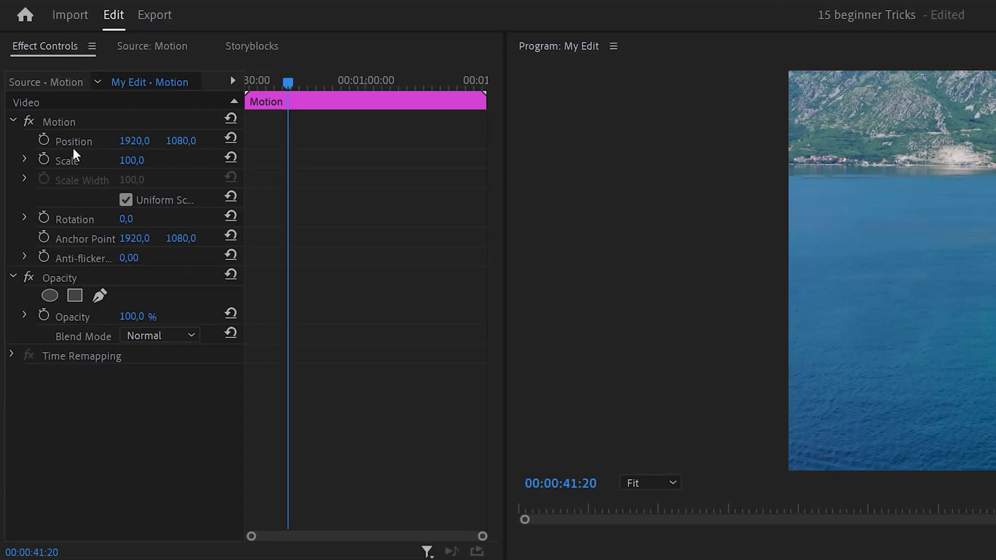
Enable the Motion effect's on-screen transform handles for the island clip in Effect Controls
click(77, 123)
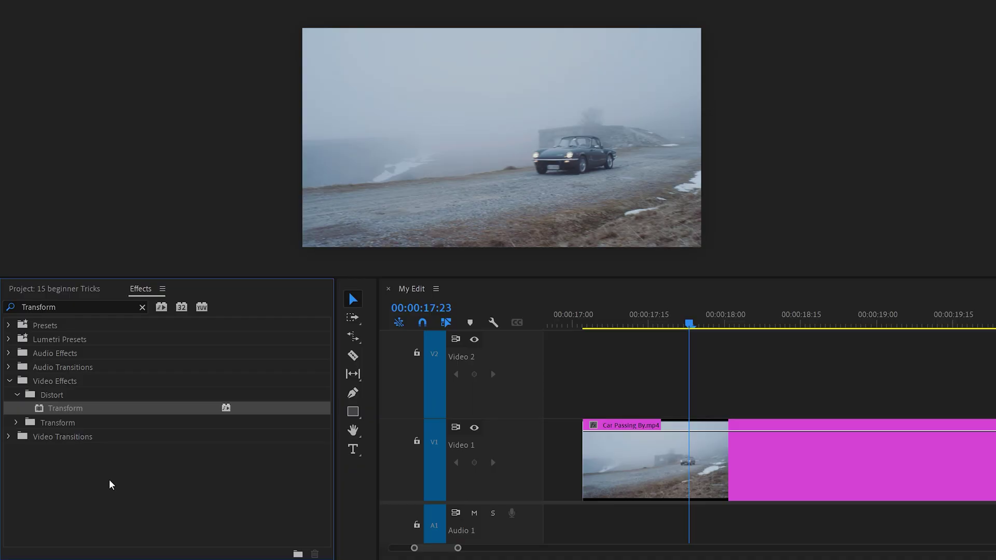
Apply the Transform and Crop effects to the Car Passing By clip
drag(96, 412, 648, 456)
click(142, 307)
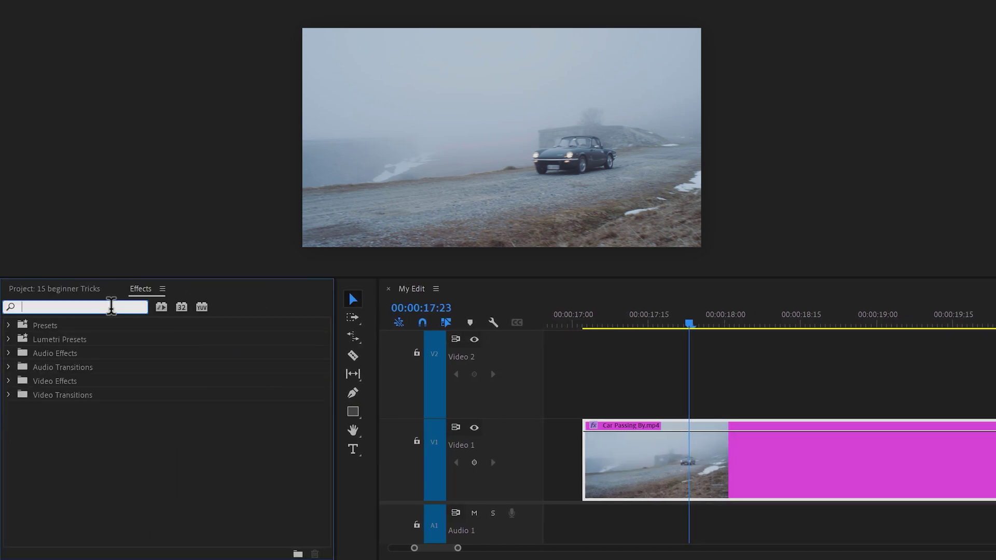
text(Crop)
drag(70, 411, 625, 455)
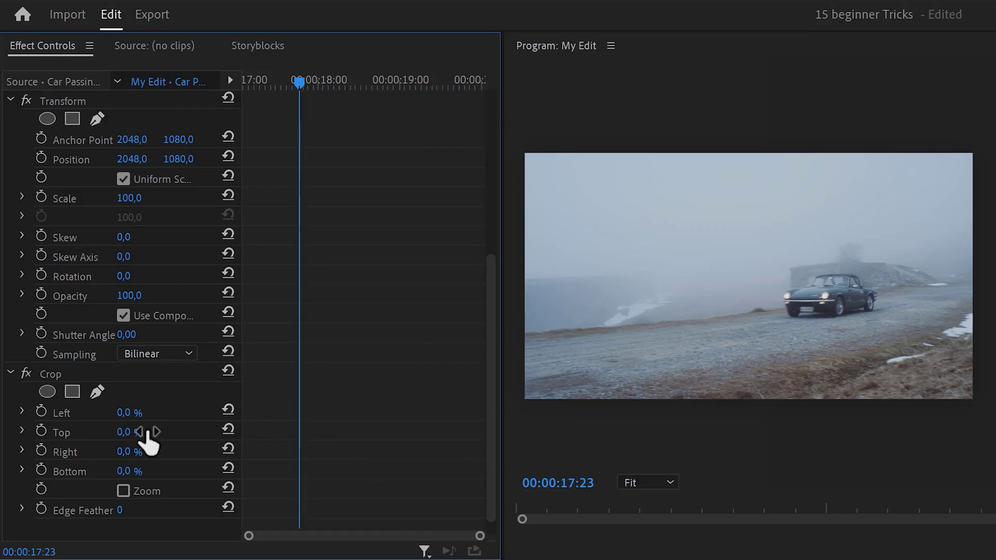
Set Crop Top and Bottom to 10% to create cinematic black bars
click(123, 432)
text(10)
key(Return)
drag(123, 471, 135, 471)
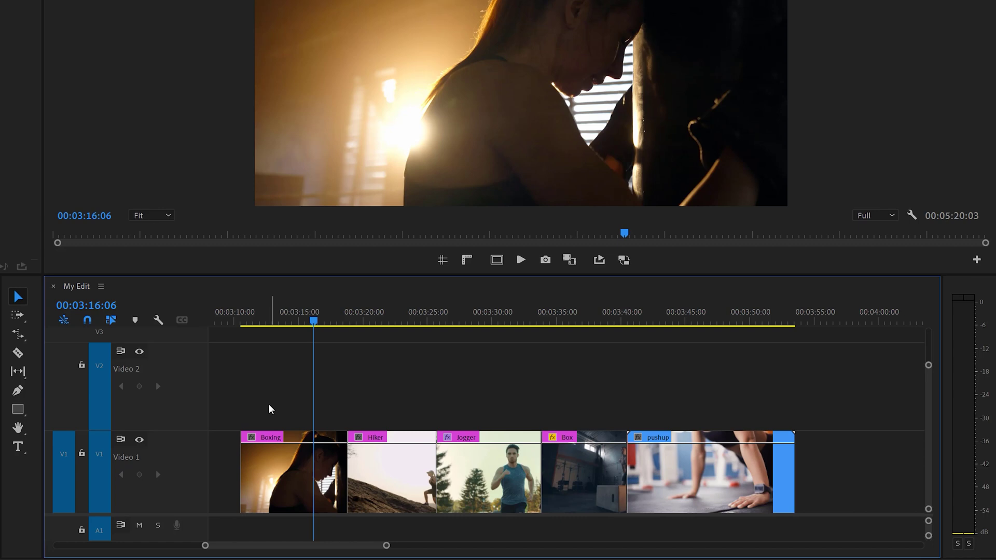
Select the Boxing clip and bring up the Lumetri Color panel
click(281, 474)
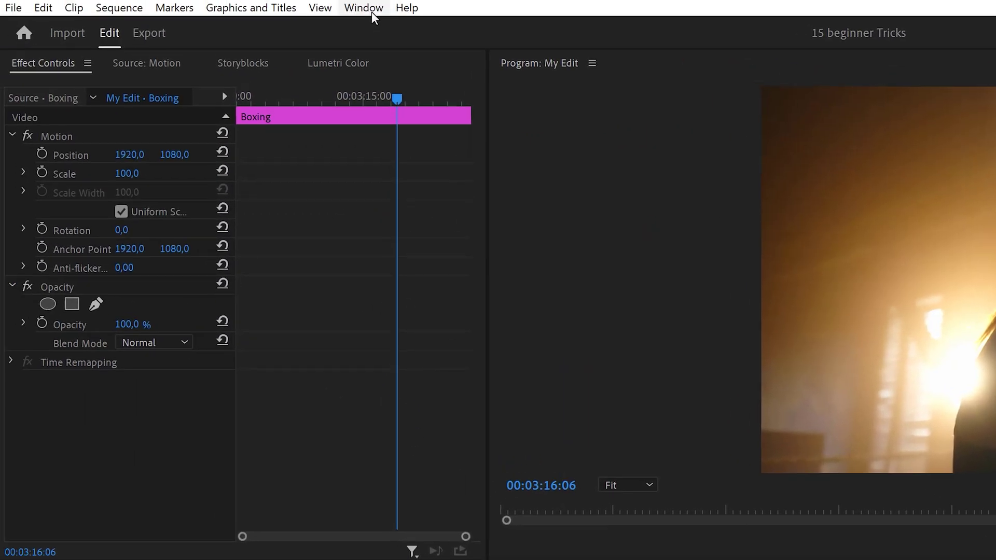
click(365, 7)
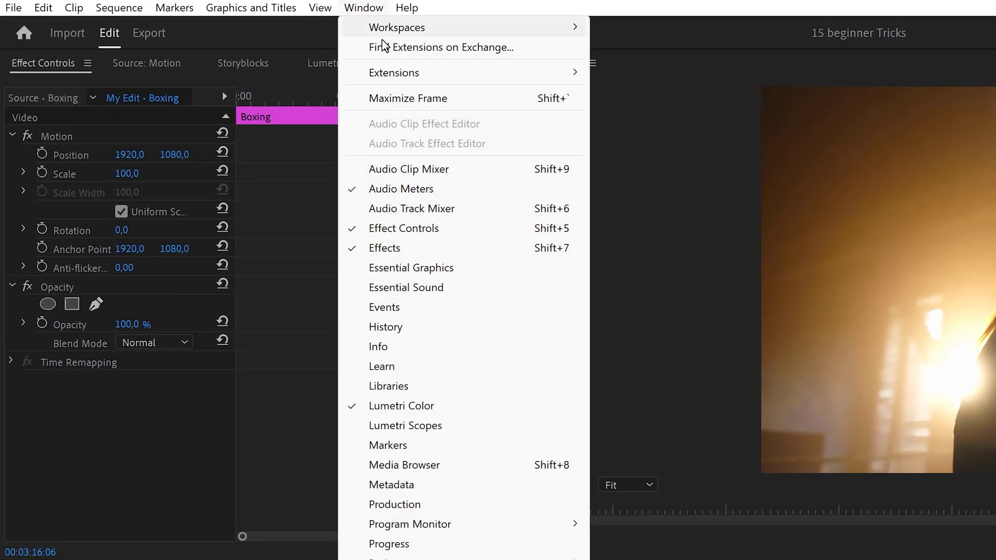
click(420, 406)
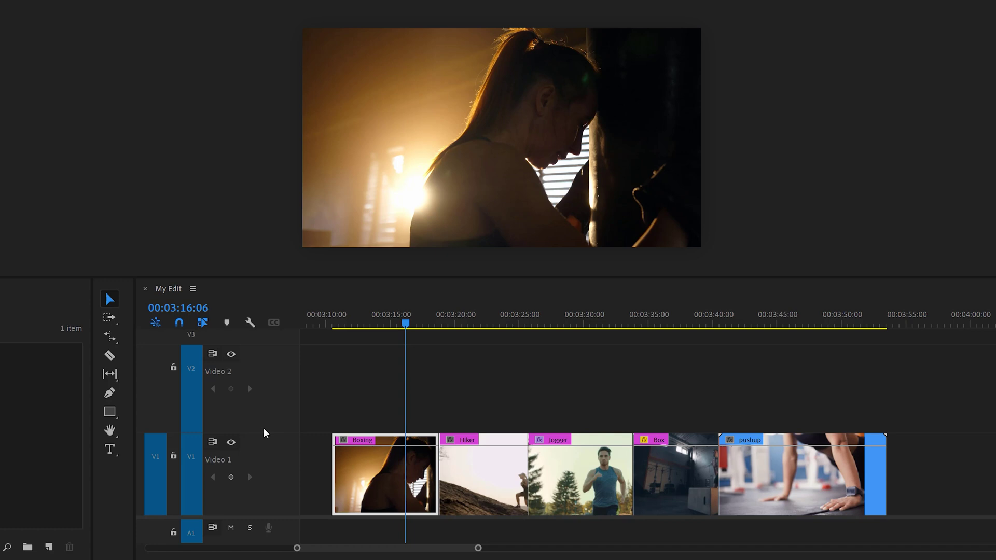
Create an adjustment layer and stretch it on Video 2 over all clips to the sequence end
click(291, 548)
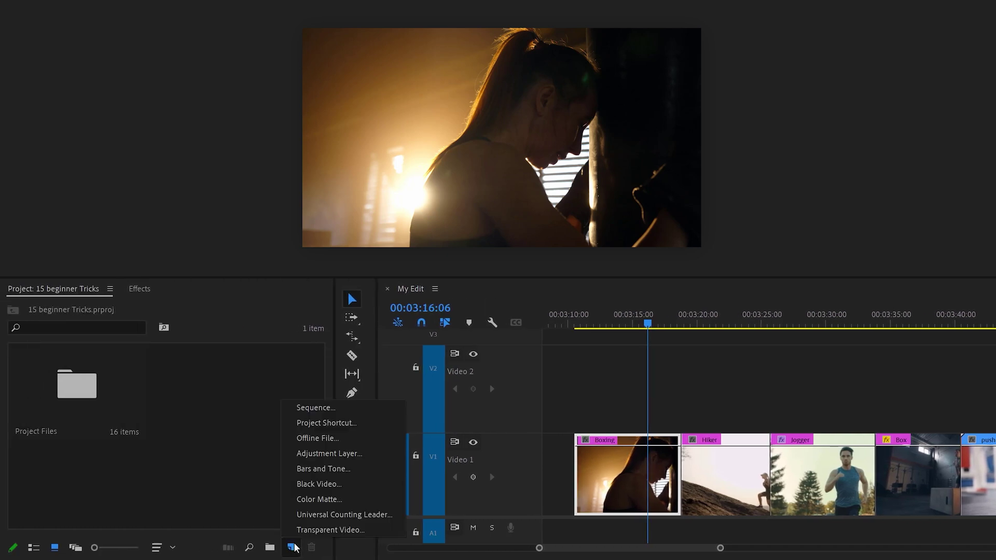
click(314, 456)
drag(251, 445, 579, 412)
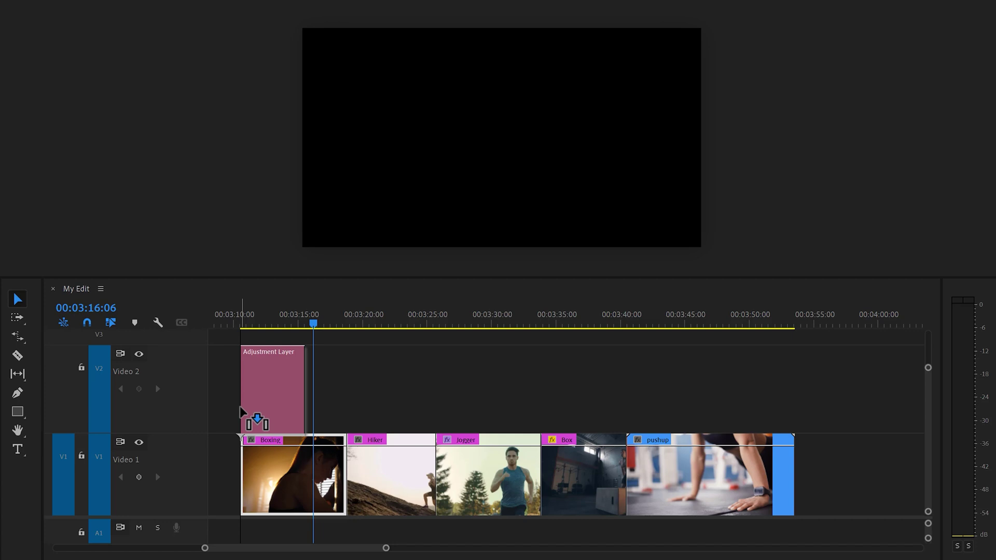
drag(240, 412, 240, 413)
drag(305, 390, 794, 393)
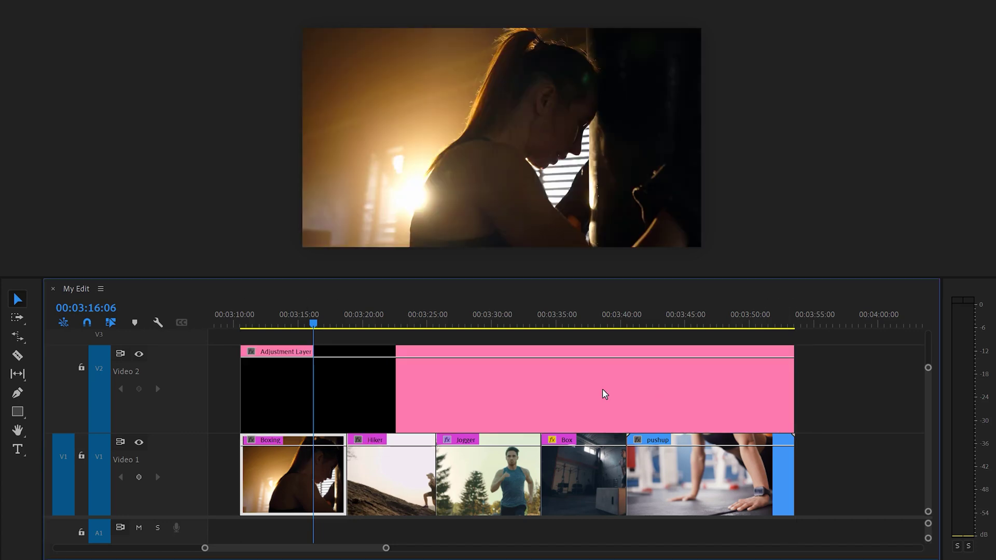
Review the grade across the clips, including Hiker, and raise the adjustment layer's opacity
click(397, 382)
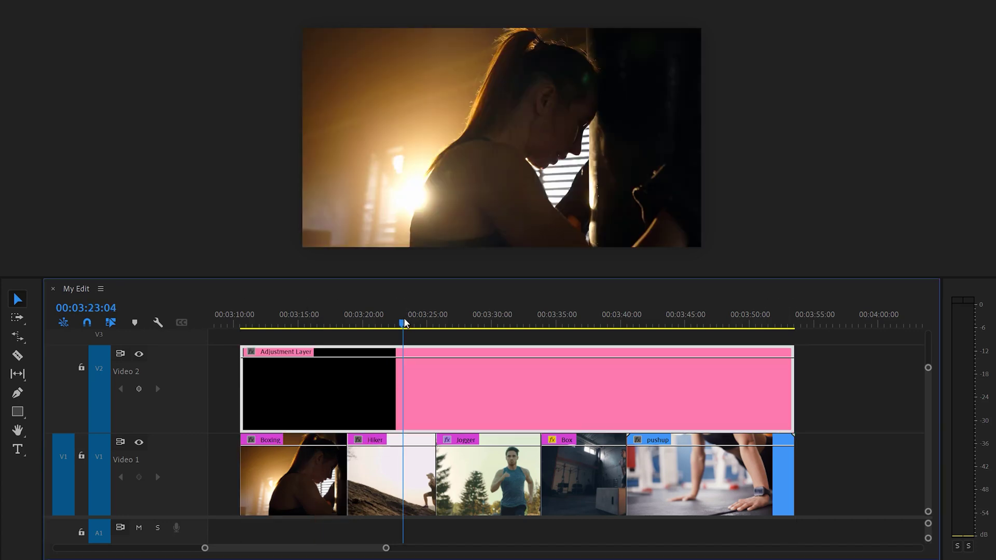
mouse_move(404, 324)
mouse_down()
mouse_move(433, 324)
mouse_move(397, 324)
mouse_up()
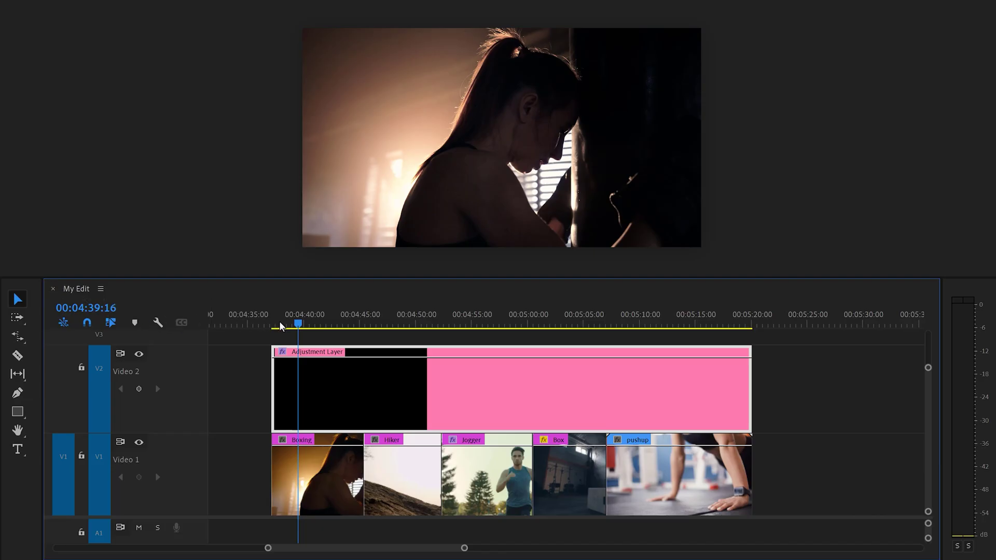
drag(279, 322, 394, 322)
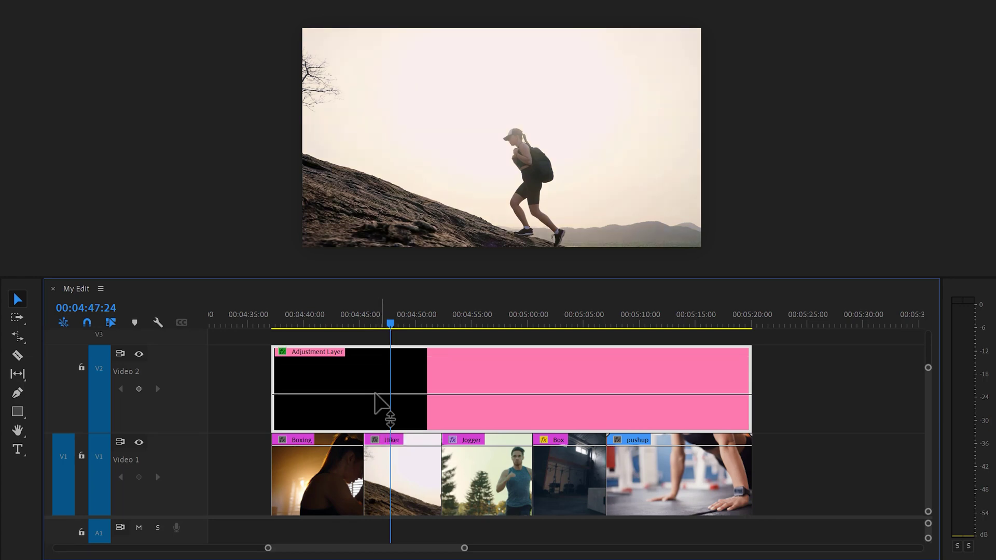
drag(375, 394, 375, 385)
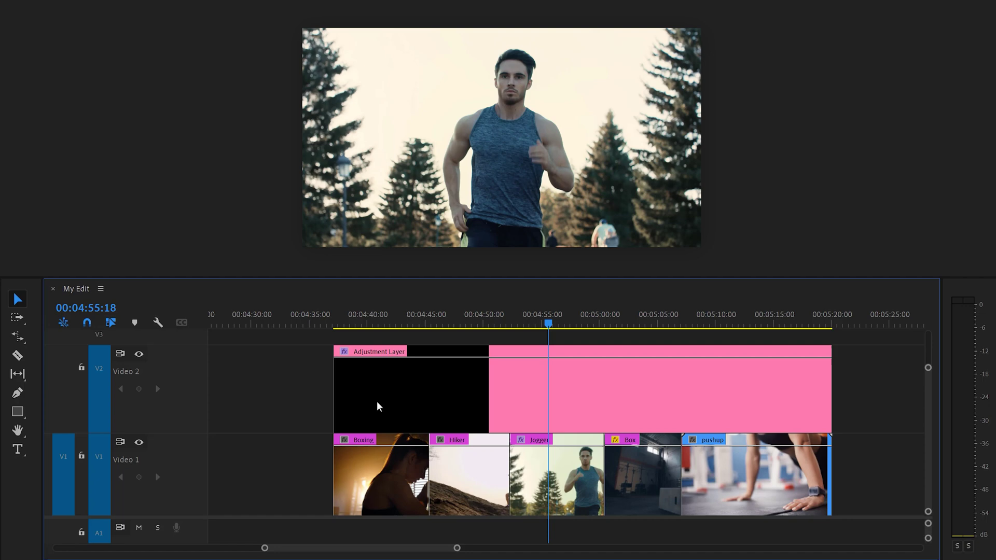
Save the adjustment layer's Lumetri Color effect as the preset 'Sport Videos CG'
click(407, 394)
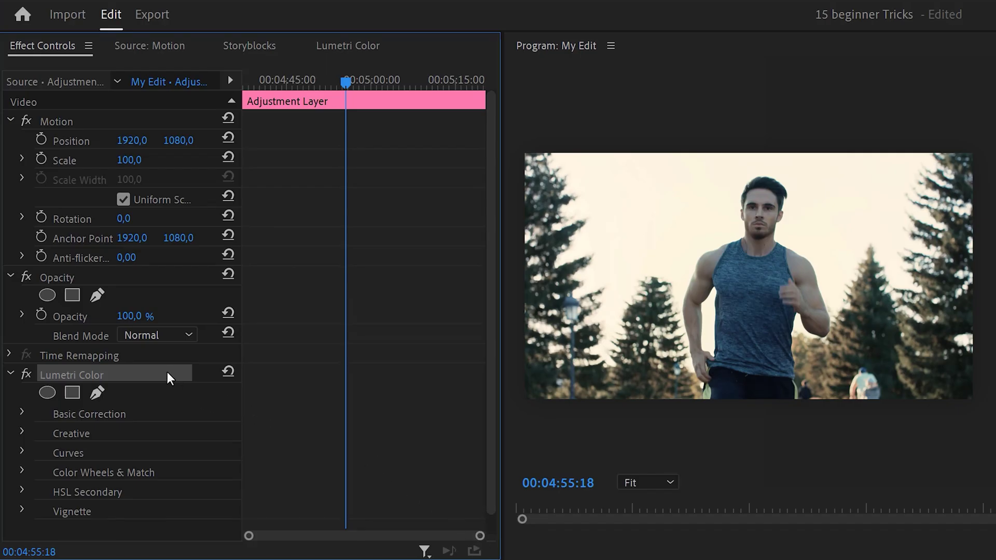
right_click(167, 373)
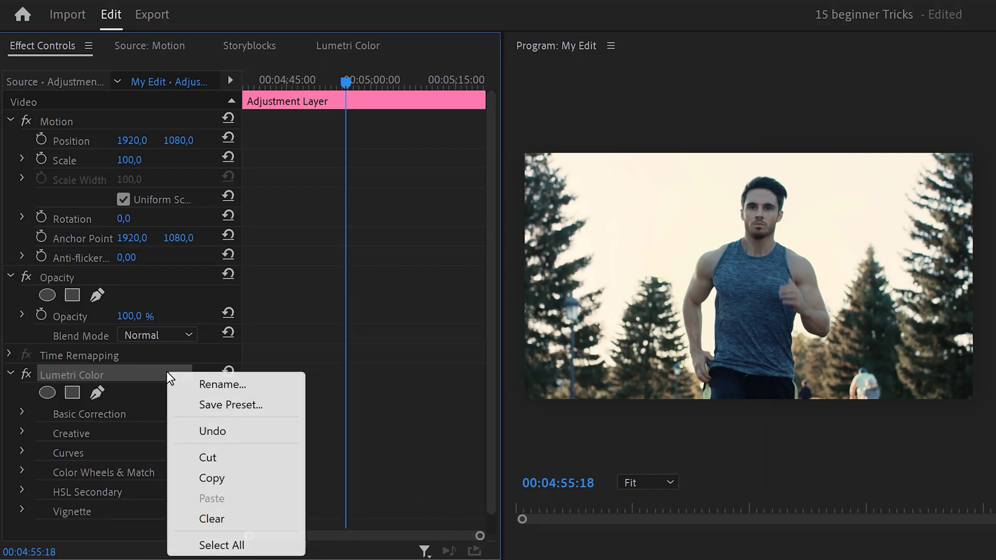
click(228, 406)
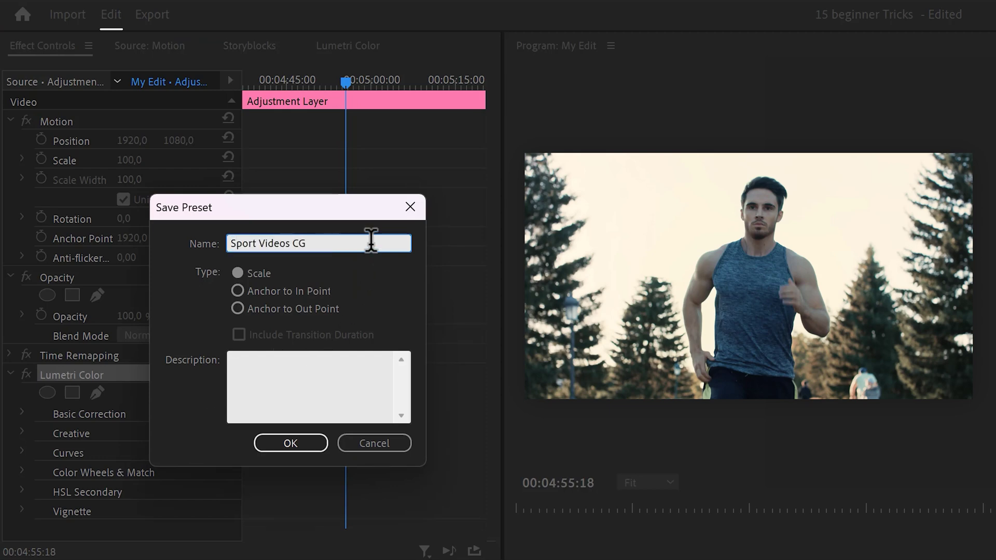
text(Sport Videos CG)
click(302, 442)
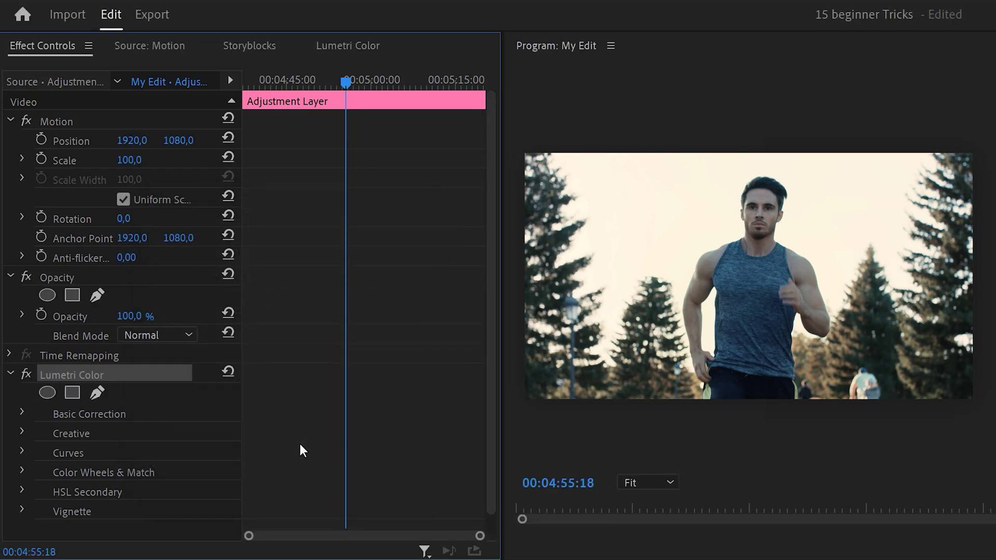
click(184, 200)
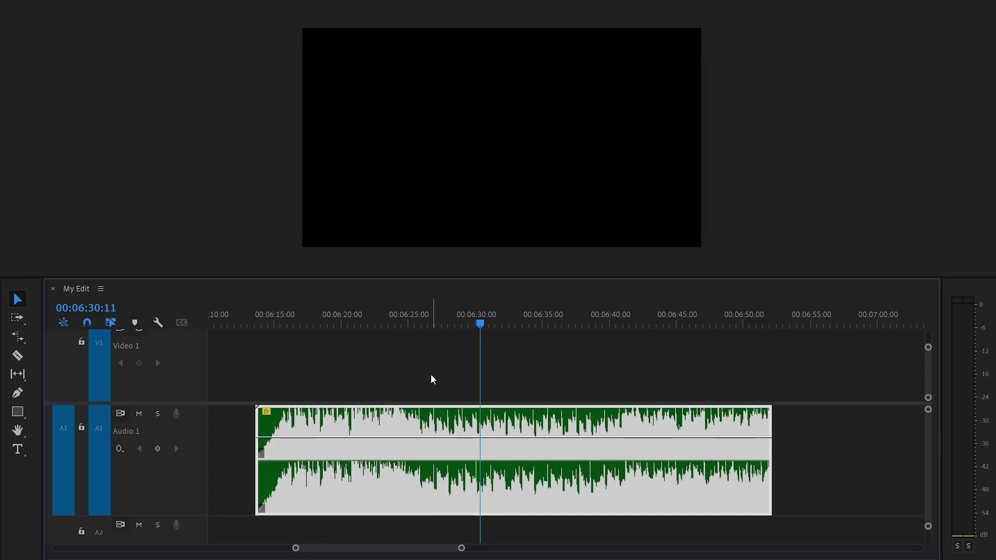
Nudge the audio clip's volume down with the [ and ] keys, leaving it slightly lower
key(bracketleft)
key(bracketleft)
key(bracketleft)
key(bracketleft)
key(bracketleft)
key(bracketleft)
key(bracketleft)
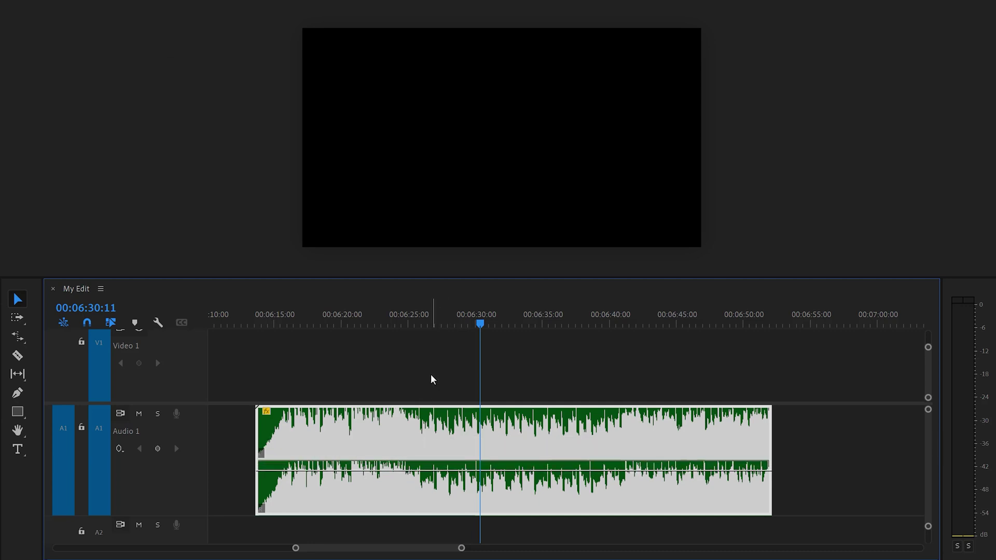
key(bracketright)
key(bracketright)
key(bracketright)
key(bracketright)
key(bracketright)
key(bracketleft)
key(bracketleft)
key(bracketleft)
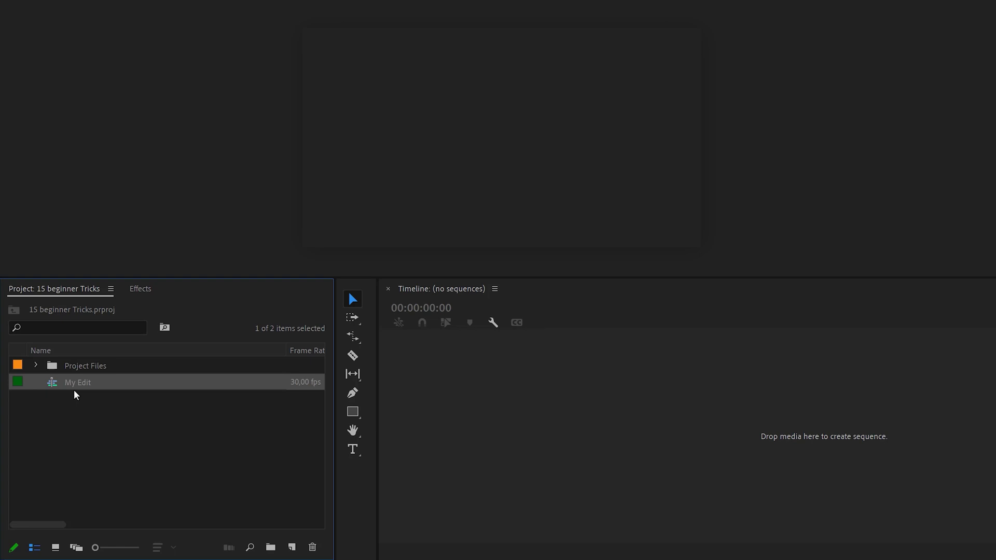
Open My Edit and nest all of its clips into Nested Sequence 01
double_click(54, 384)
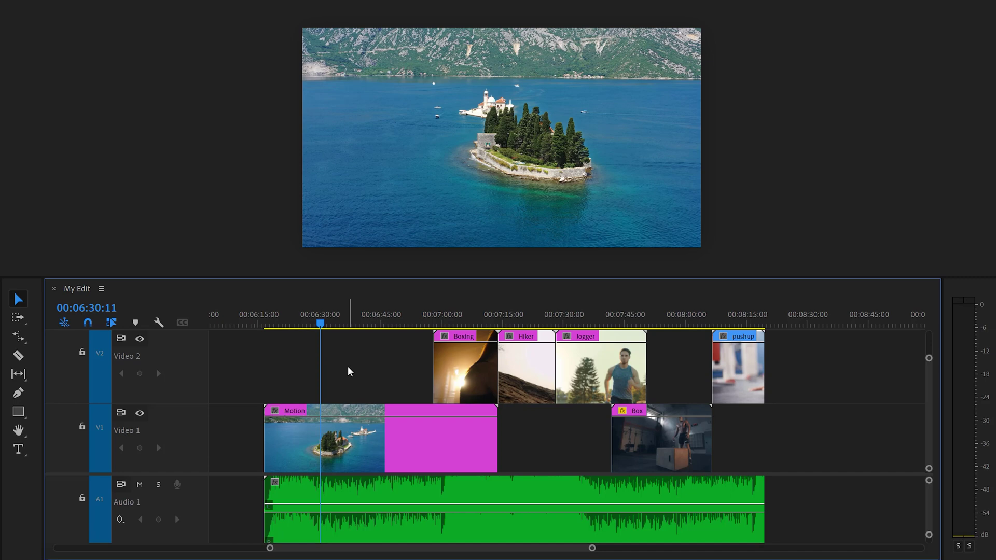
drag(335, 378, 767, 535)
right_click(414, 441)
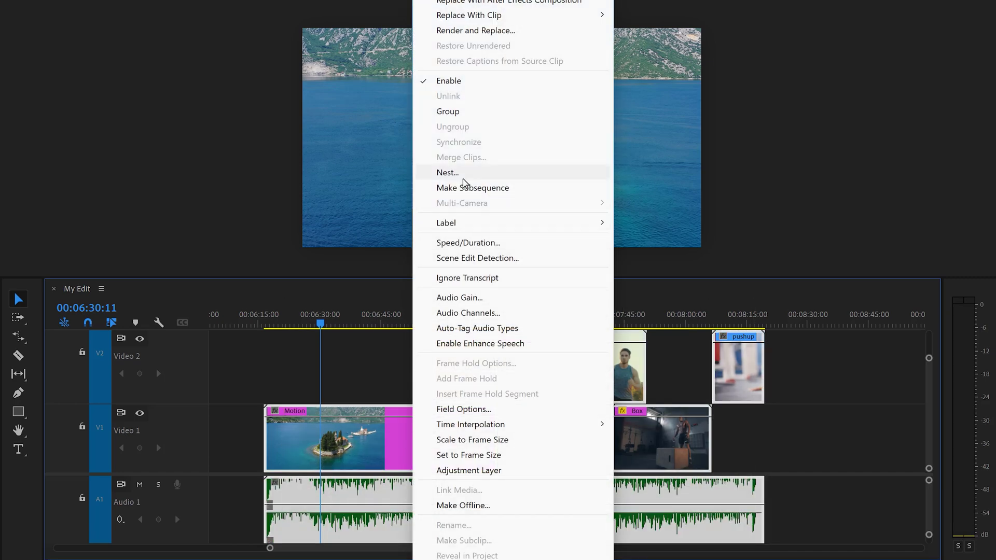
click(449, 173)
click(280, 348)
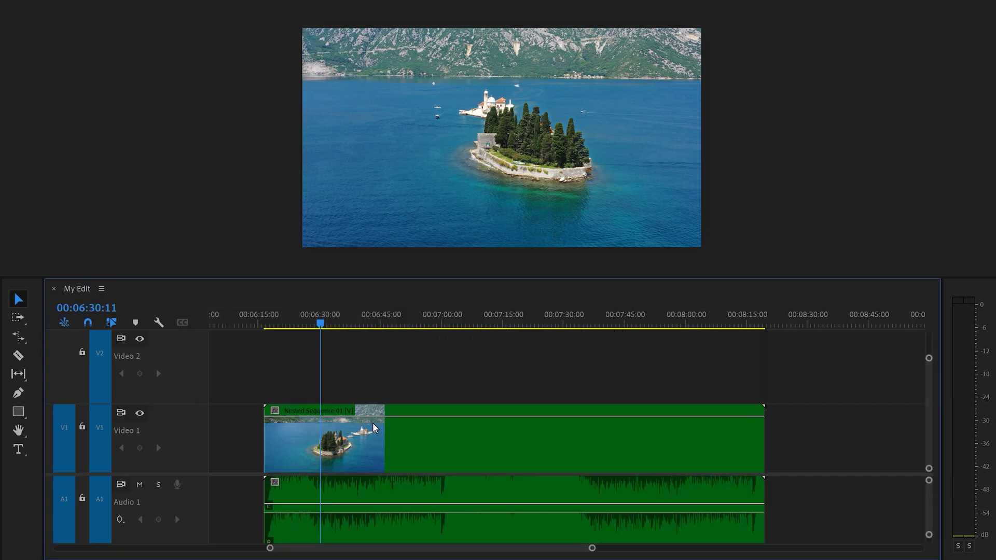
Re-place Nested Sequence 01 at the playhead, open it, and enlarge the Video 1 track
click(381, 434)
key(Delete)
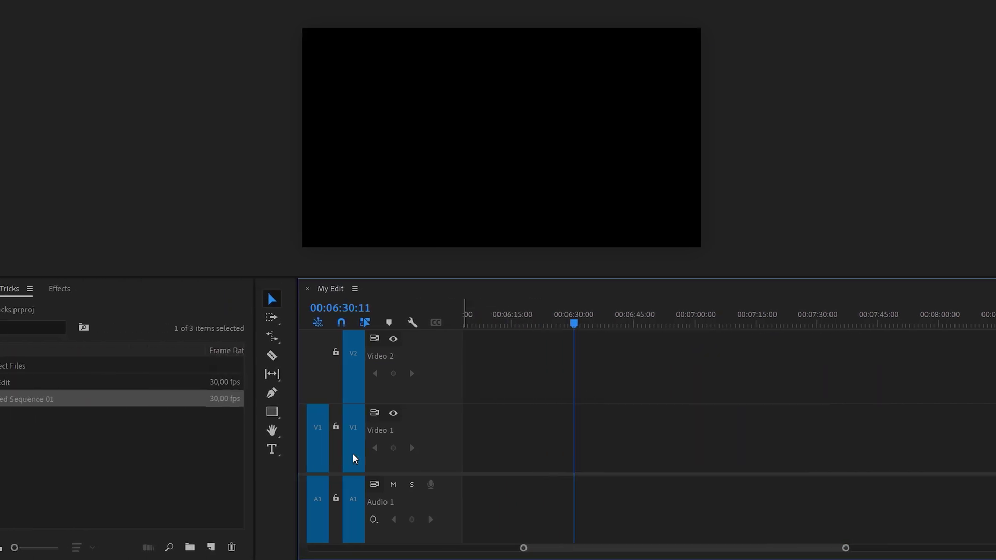
drag(78, 407, 306, 444)
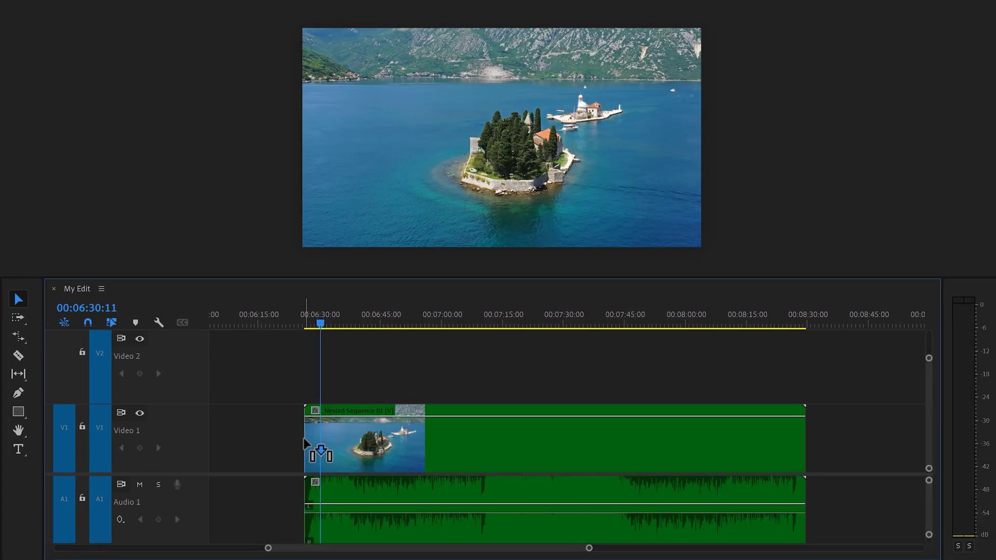
double_click(410, 441)
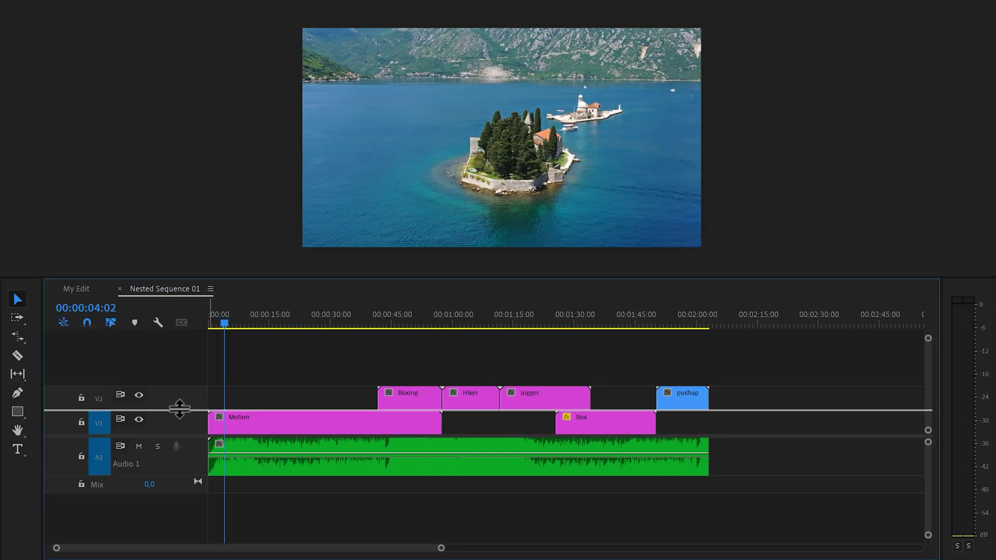
drag(179, 406, 182, 388)
scroll(179, 384, down, 1)
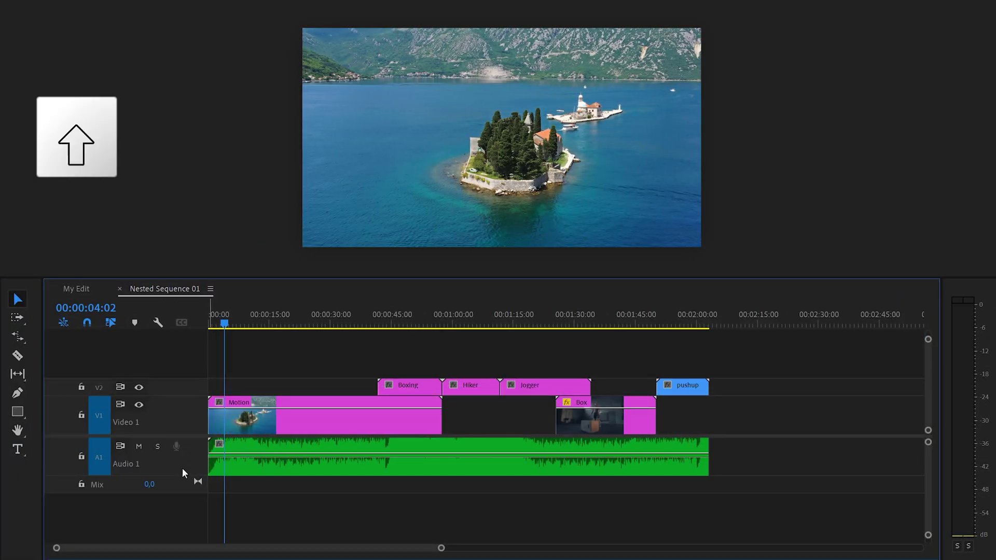
scroll(180, 471, up, 1)
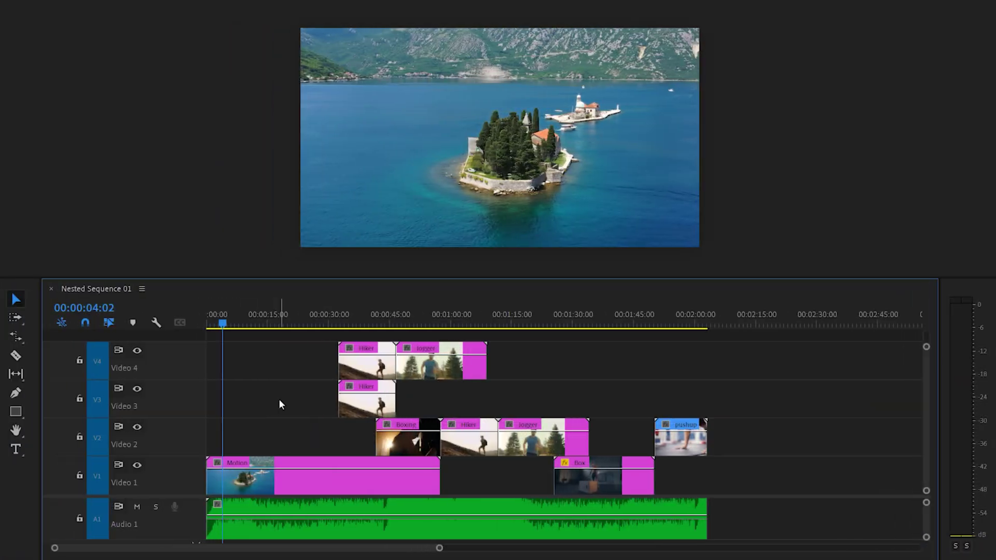
Lock the video tracks, then render Nested Sequence 01 from in to out as previews
shift+click(82, 397)
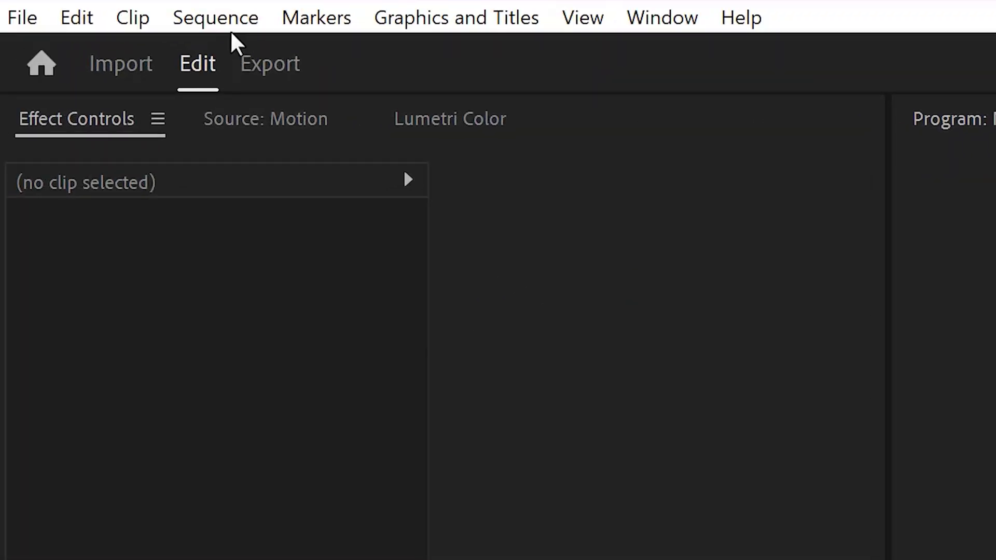
click(232, 27)
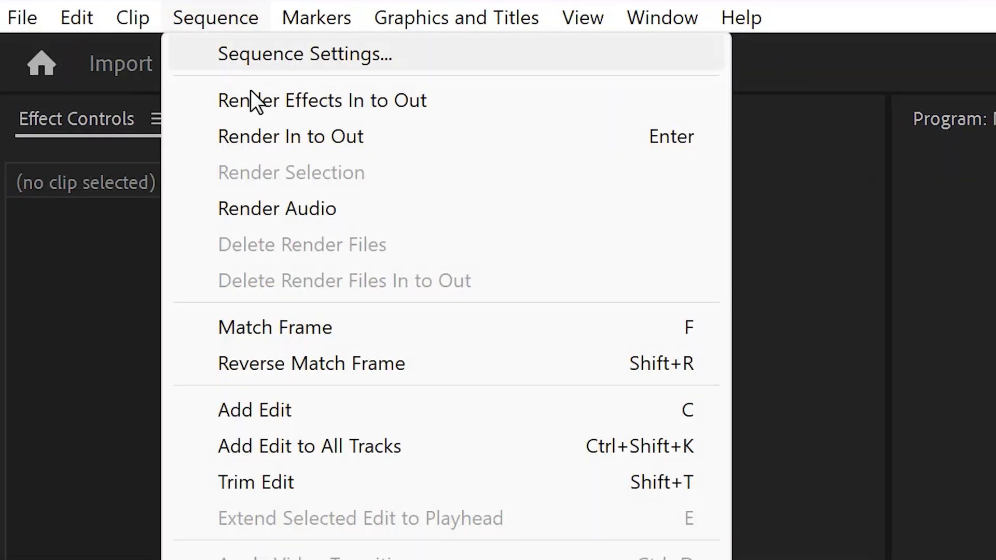
click(266, 138)
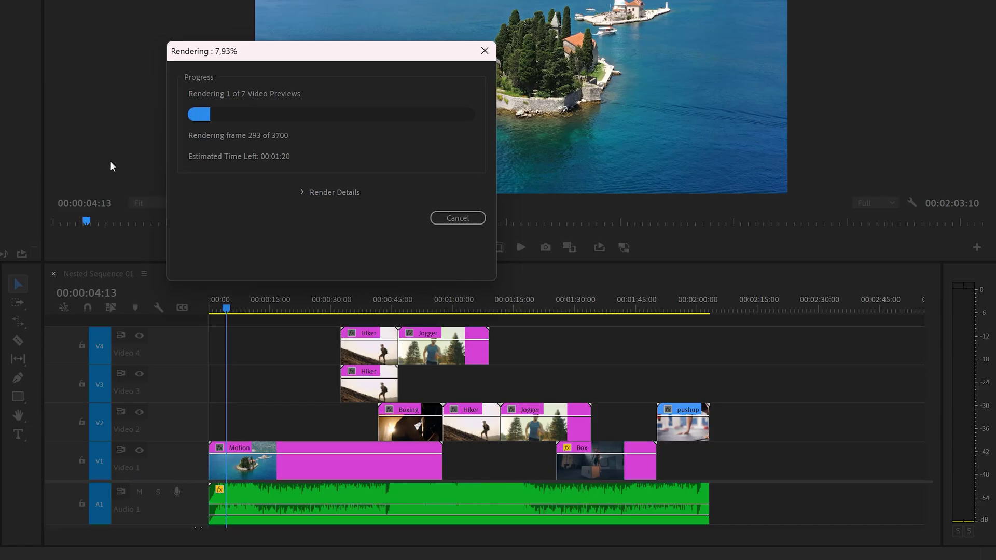